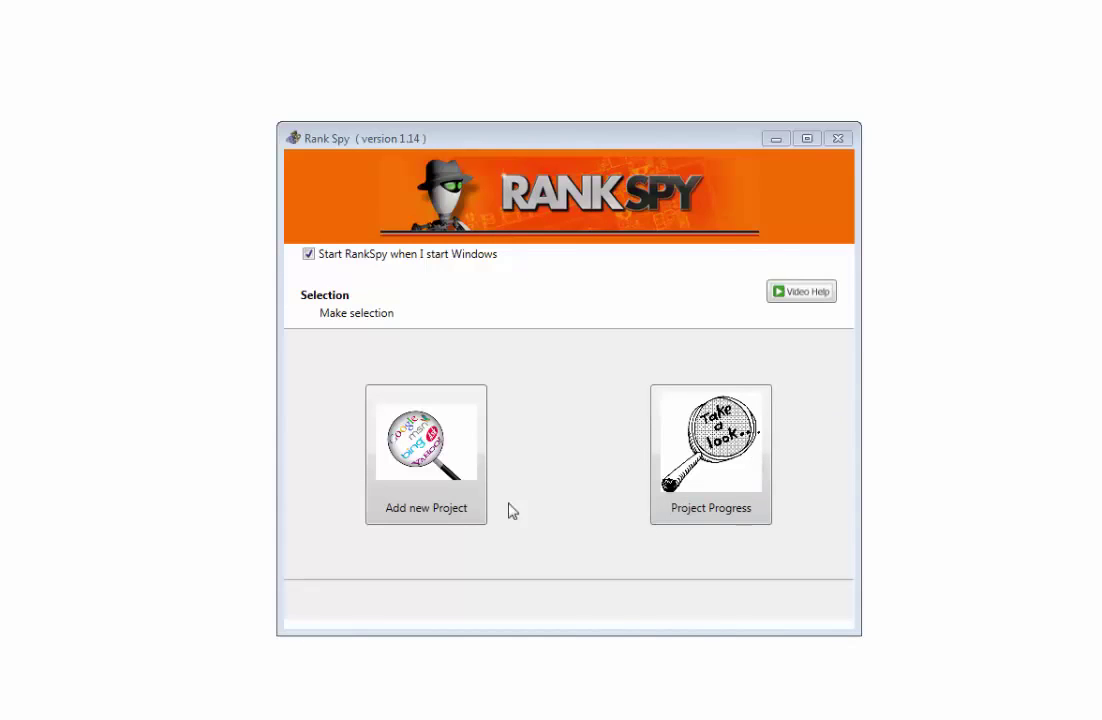
# Name the new project 'Car insurance' and continue to the keyword step.
pyautogui.click(438, 472)
pyautogui.click(487, 454)
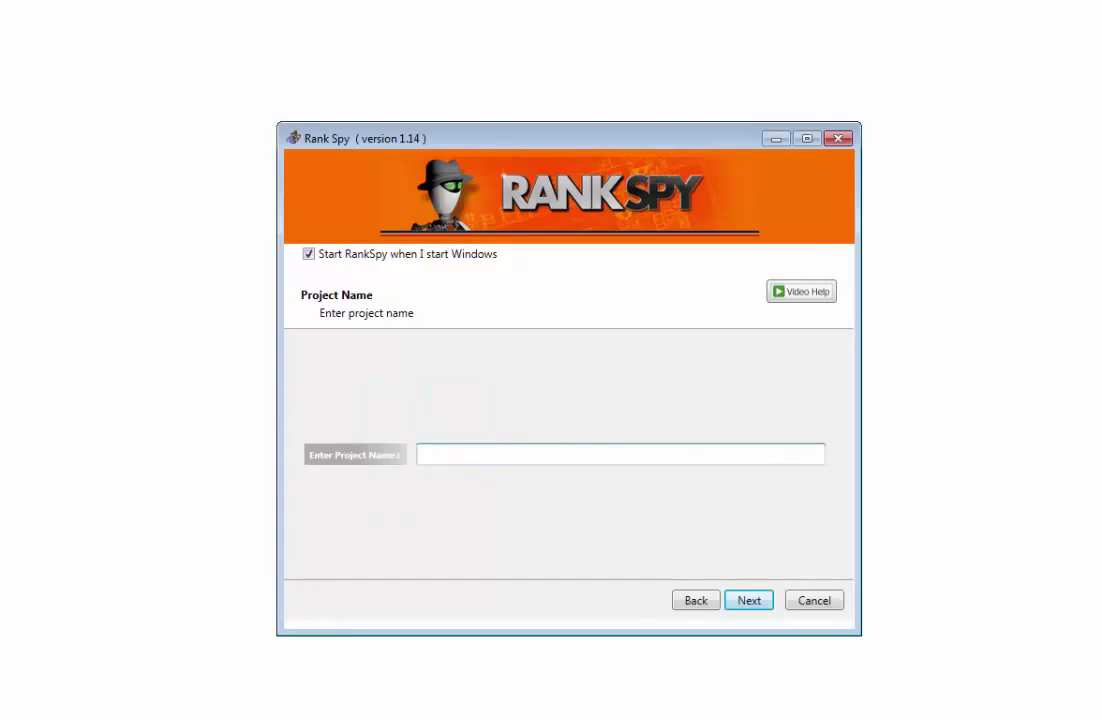
pyautogui.write('Car insuranc')
pyautogui.press('BackSpace')
pyautogui.press('BackSpace')
pyautogui.write('nce')
pyautogui.click(755, 602)
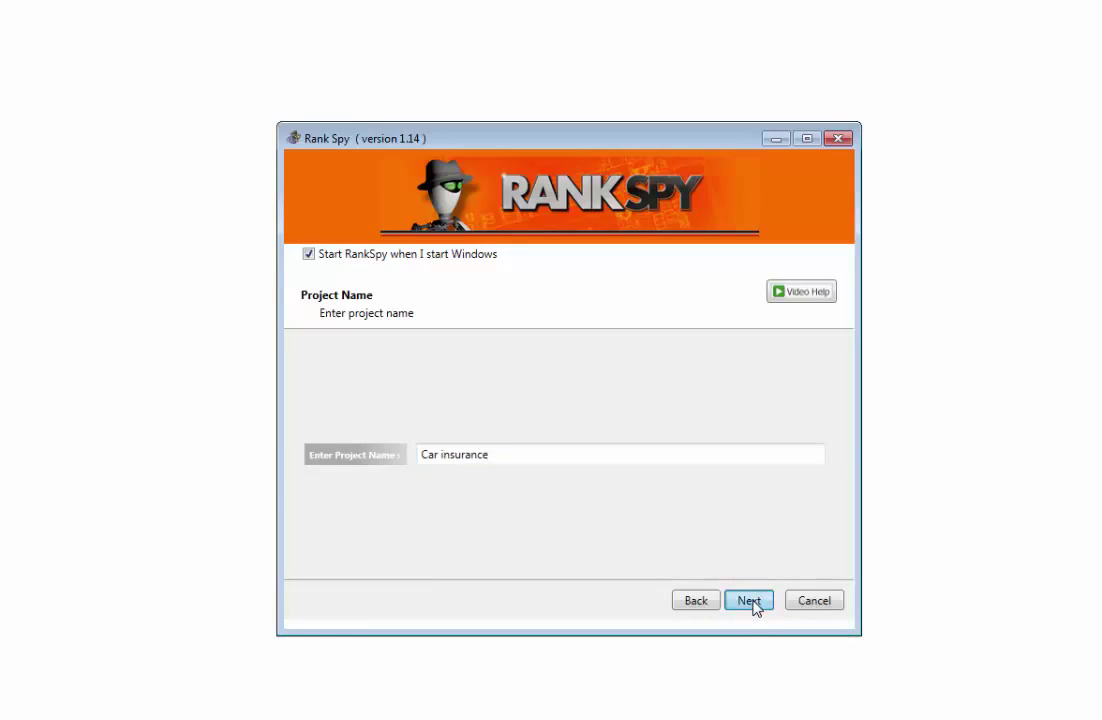
# Enter 'car insurance' as the project keyword.
pyautogui.click(553, 421)
pyautogui.write('car')
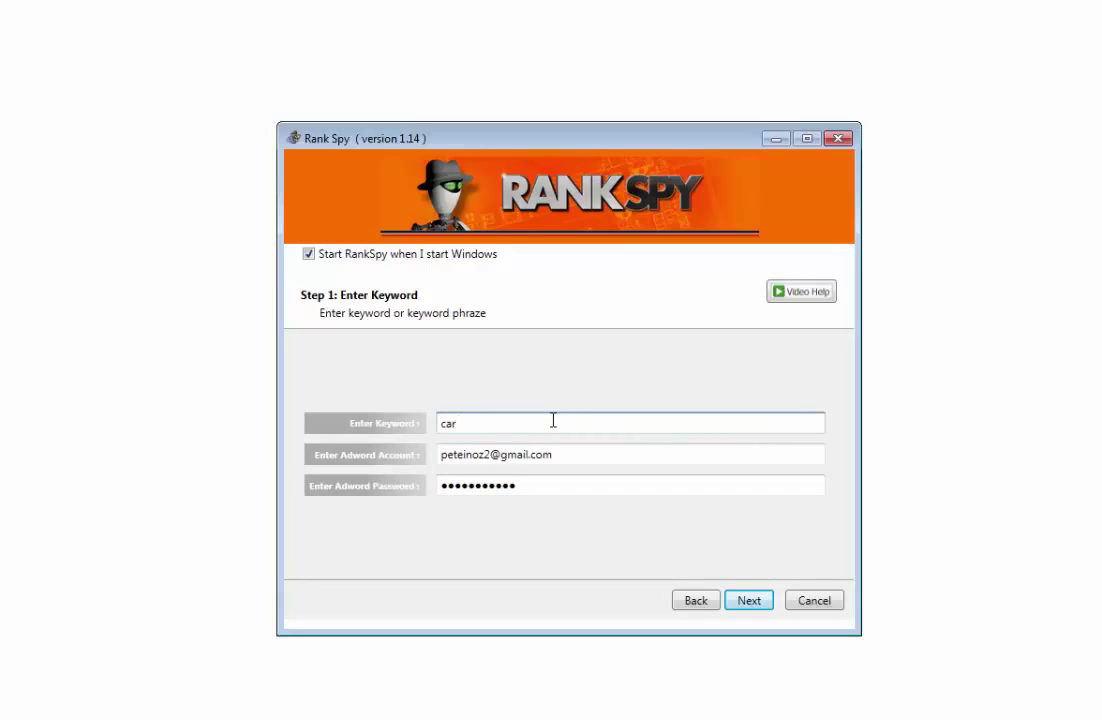
pyautogui.write(' insurac')
pyautogui.press('BackSpace')
pyautogui.write('nce')
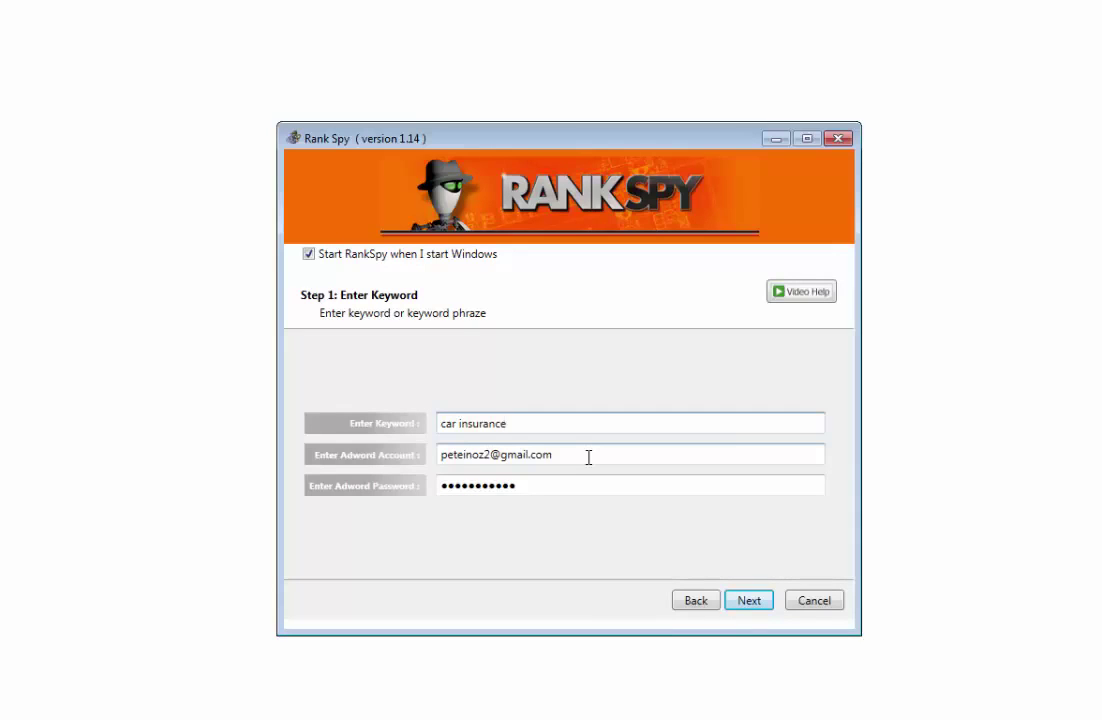
# On the search domain step, choose Google .com as the domain.
pyautogui.click(748, 600)
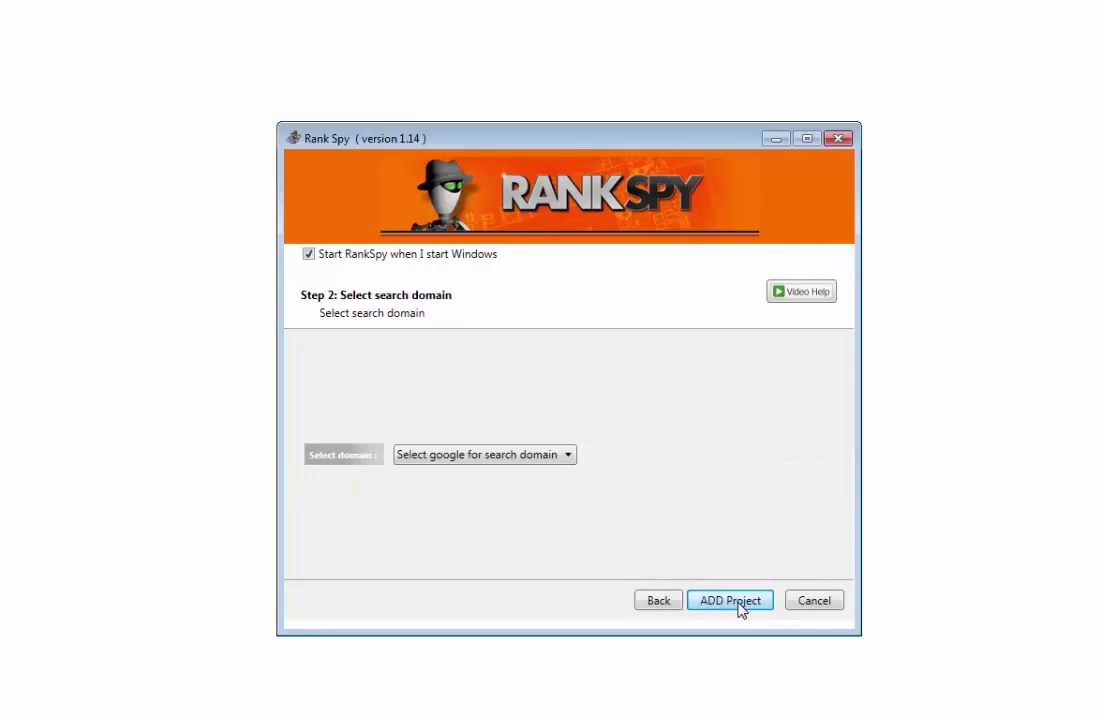
pyautogui.click(502, 458)
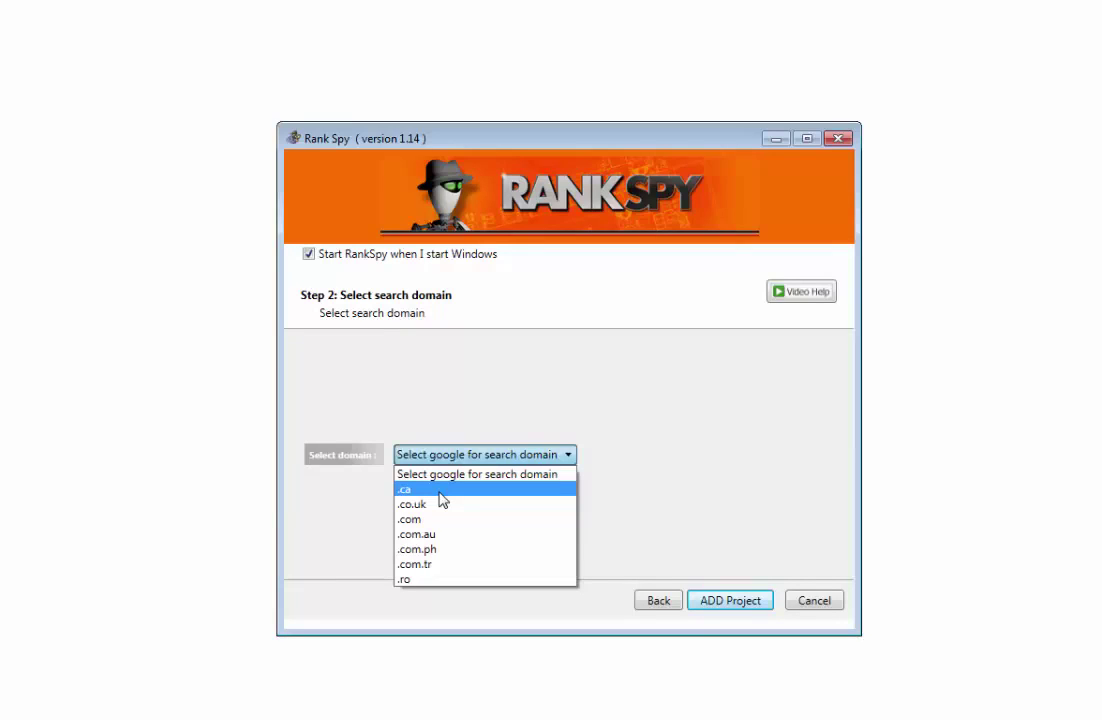
pyautogui.click(420, 520)
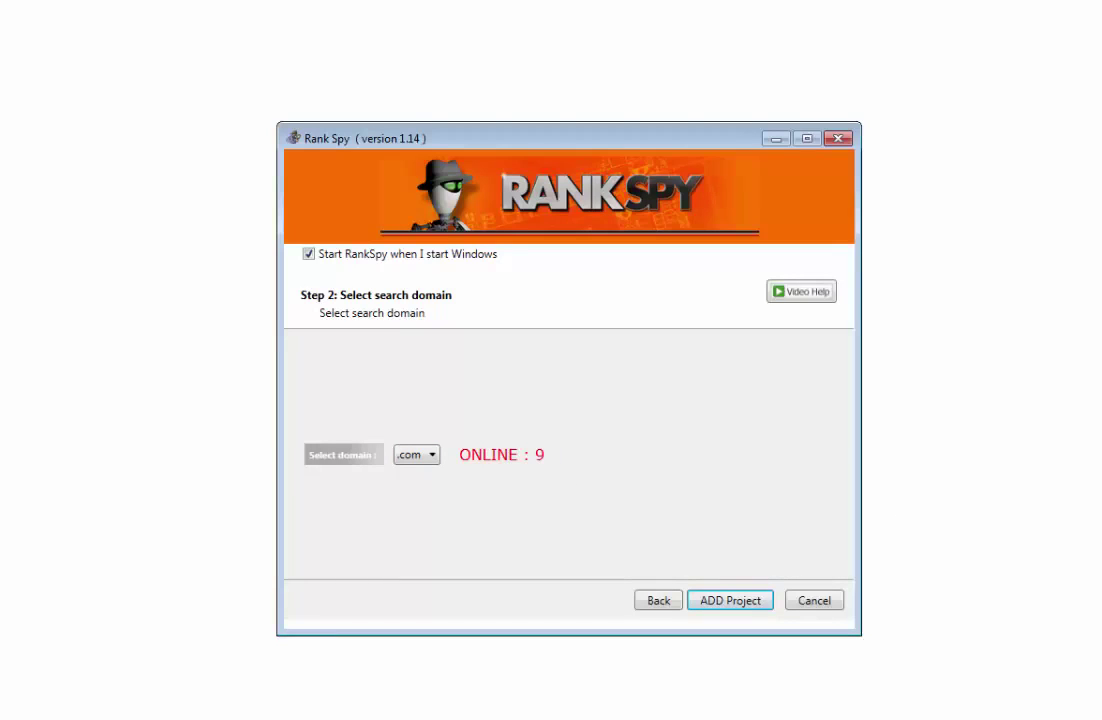
pyautogui.click(433, 458)
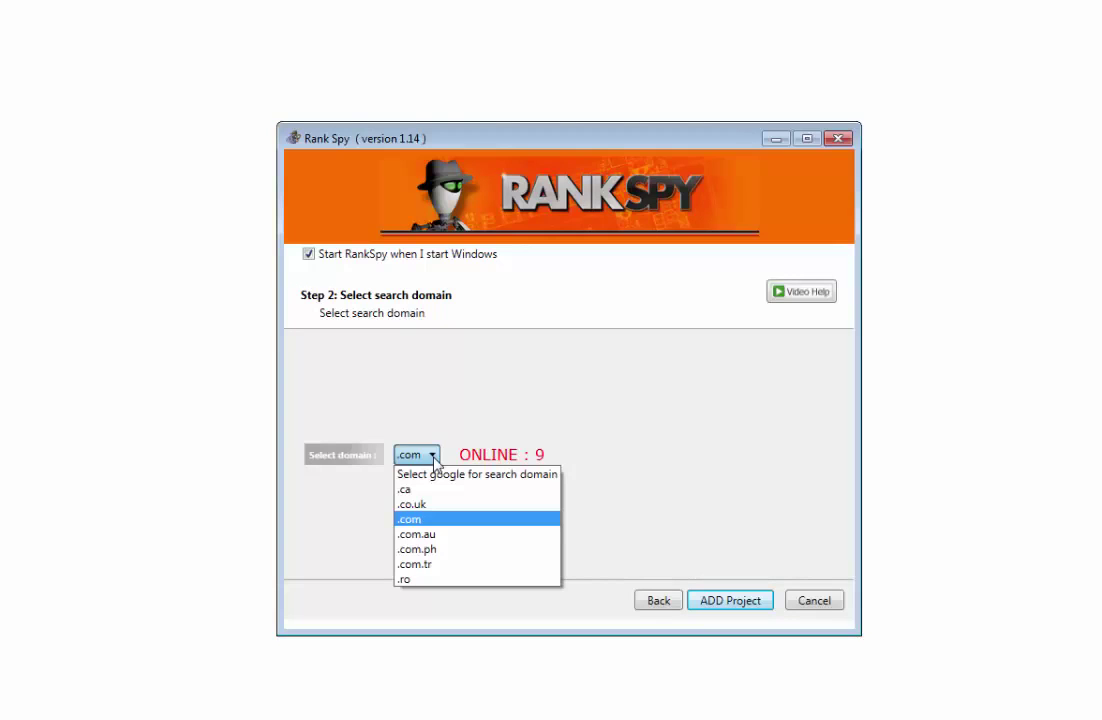
pyautogui.click(443, 520)
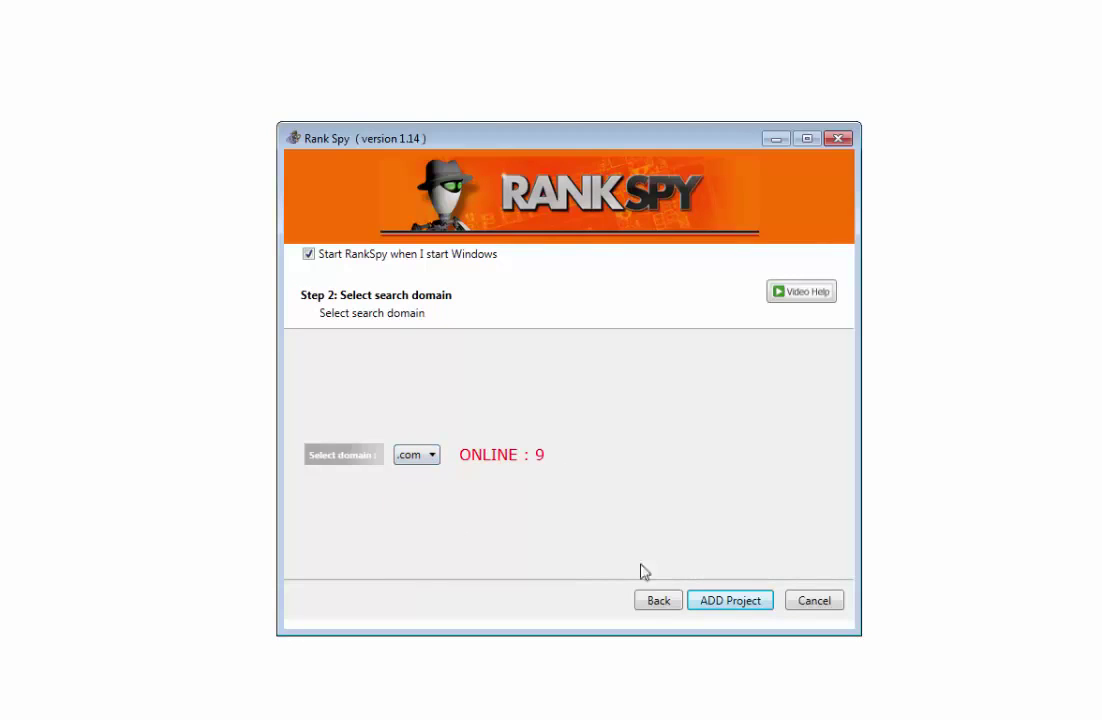
# Add the Car insurance project and wait for the Job ADDED confirmation.
pyautogui.click(736, 605)
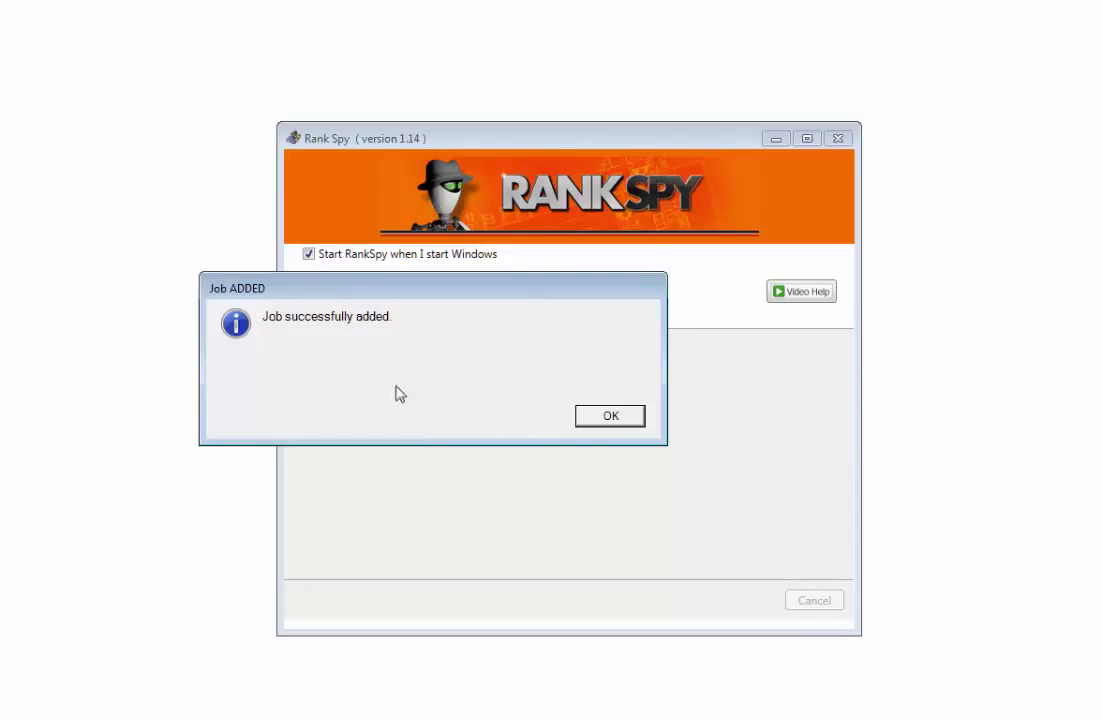
# Dismiss the Job ADDED dialog and list saved projects on the Project Progress page.
pyautogui.click(600, 418)
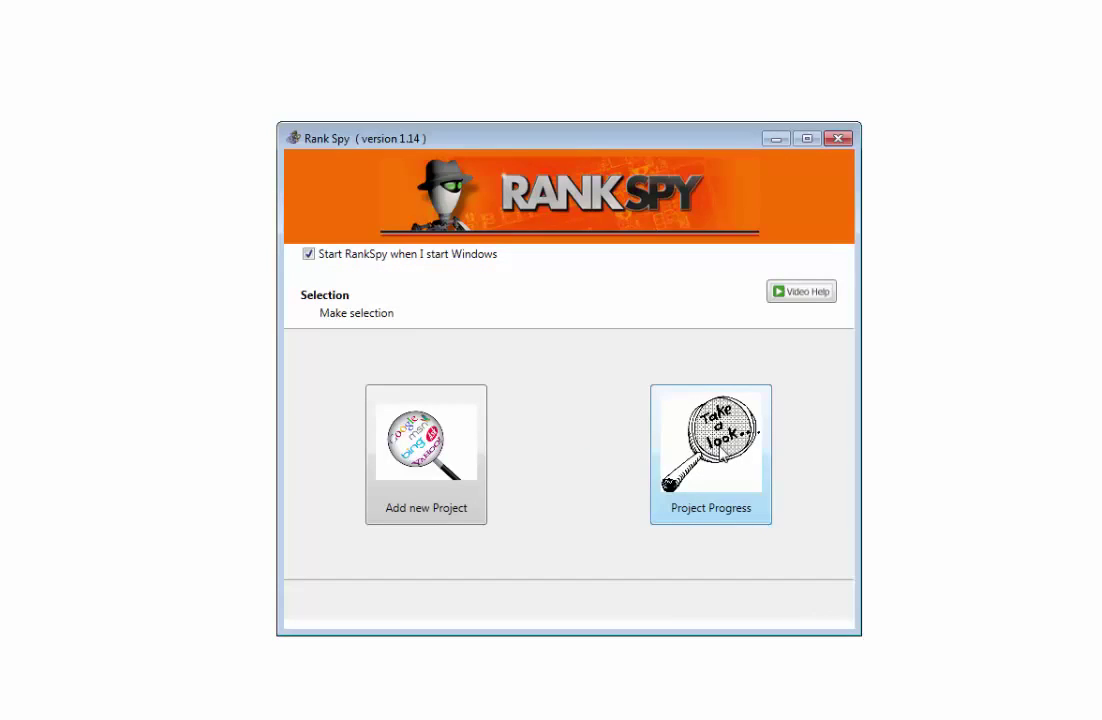
pyautogui.click(710, 450)
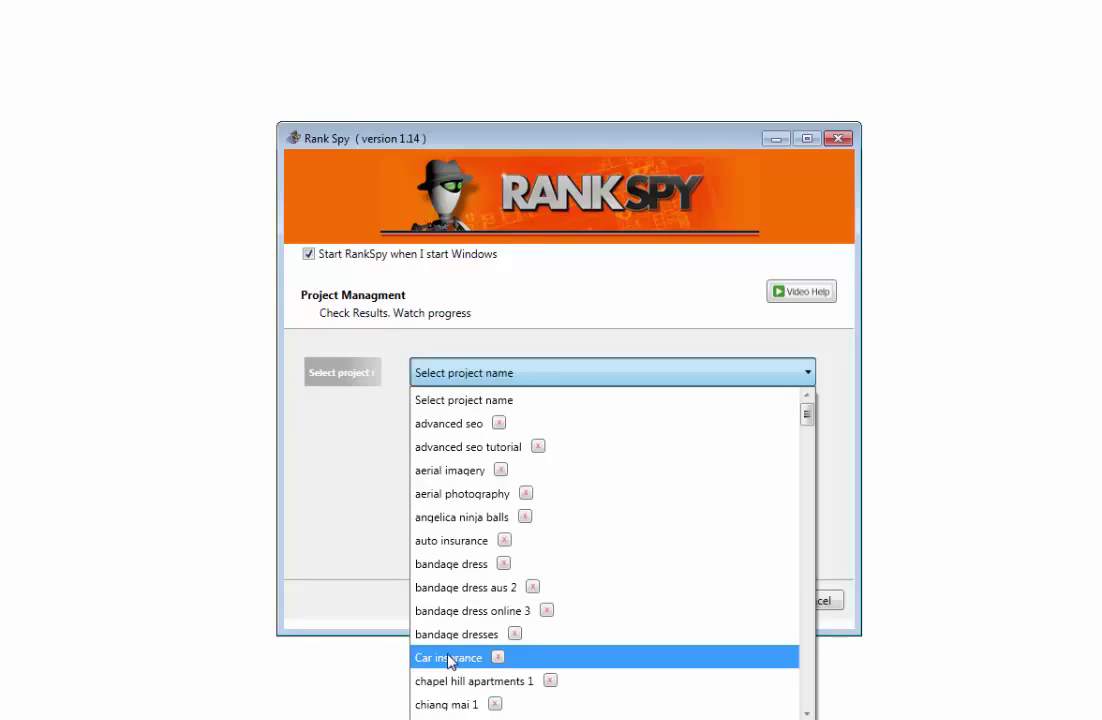
# Select the Car insurance project from the project list.
pyautogui.click(450, 659)
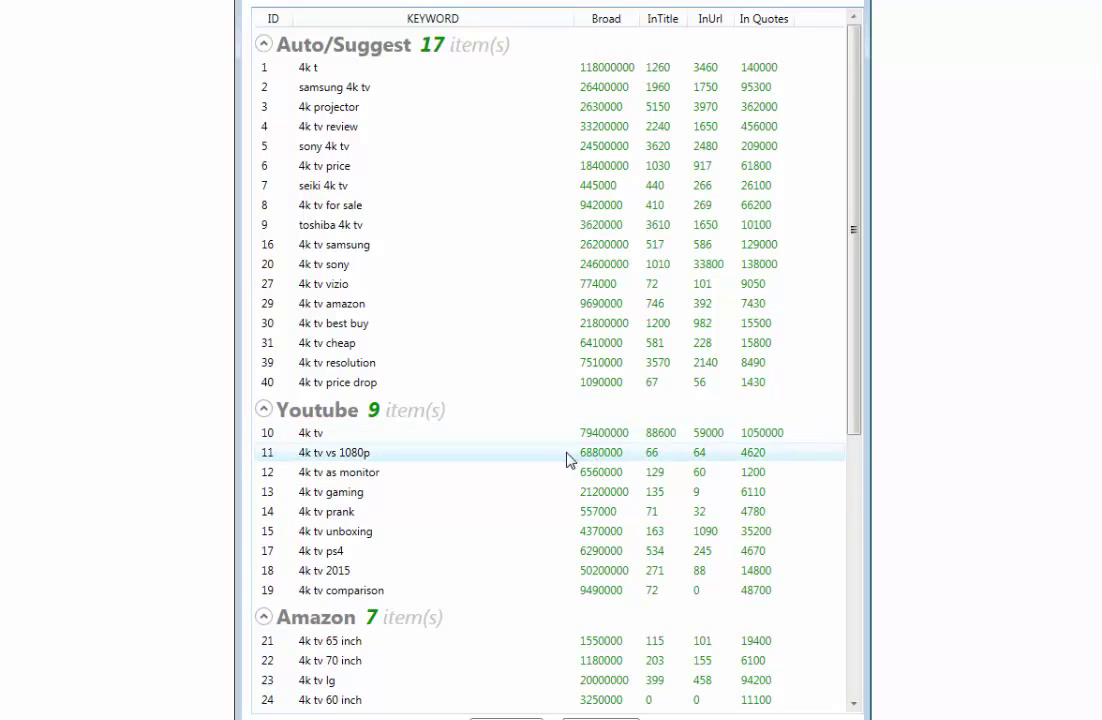
# Scroll the 4k tv keyword table down to the Trends and Ebay groups.
pyautogui.scroll(-1, 547, 403)
pyautogui.scroll(-2, 547, 405)
pyautogui.scroll(-3, 547, 405)
pyautogui.scroll(-1, 547, 405)
pyautogui.scroll(4, 547, 405)
pyautogui.scroll(3, 547, 405)
pyautogui.scroll(1, 547, 405)
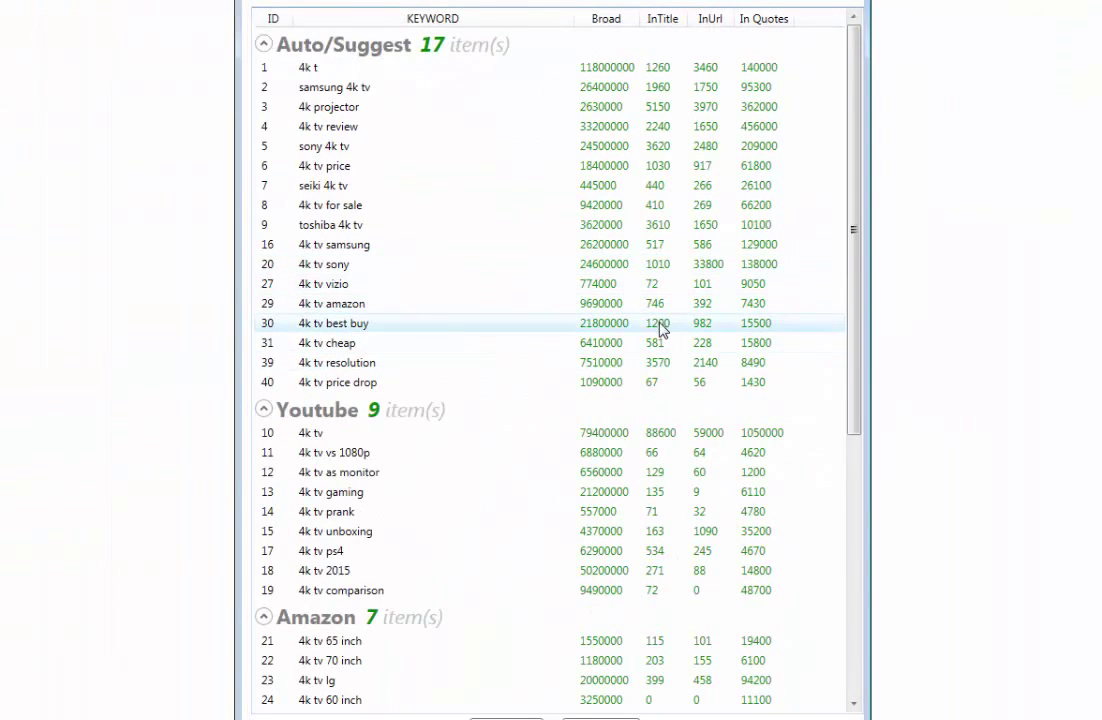
pyautogui.scroll(-1, 674, 423)
pyautogui.scroll(-1, 674, 423)
pyautogui.scroll(-2, 674, 423)
pyautogui.scroll(-2, 674, 423)
pyautogui.scroll(-3, 674, 423)
pyautogui.scroll(-1, 674, 423)
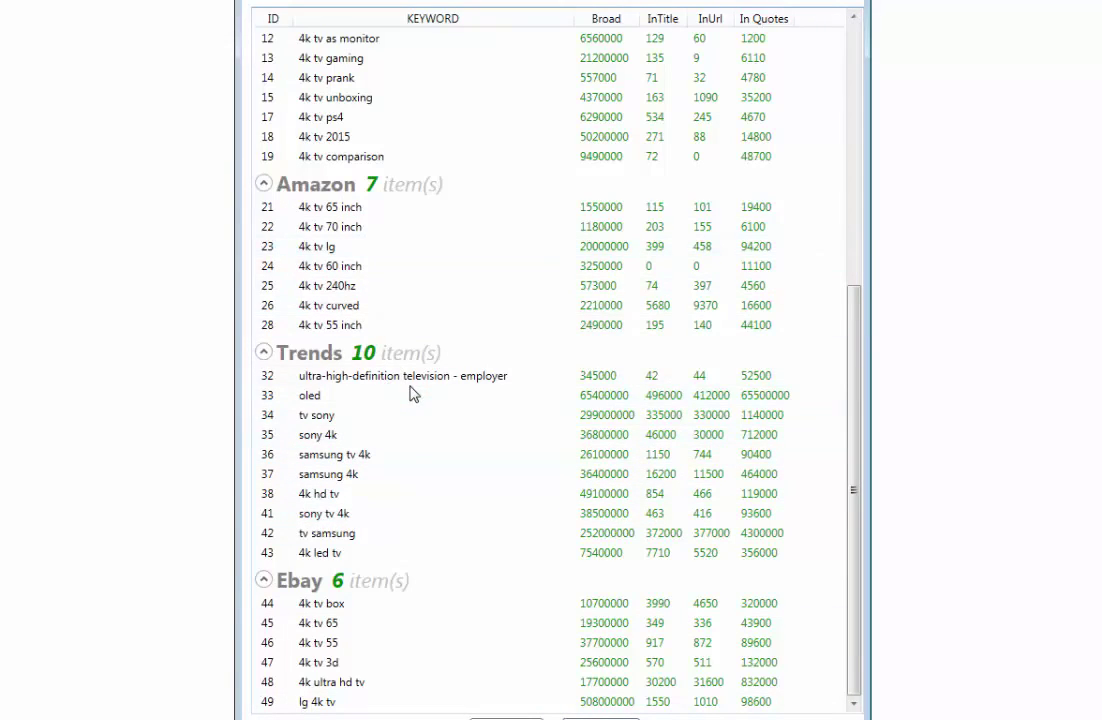
# Copy the 4k tv keyword table, then save it as an image.
pyautogui.rightClick(352, 275)
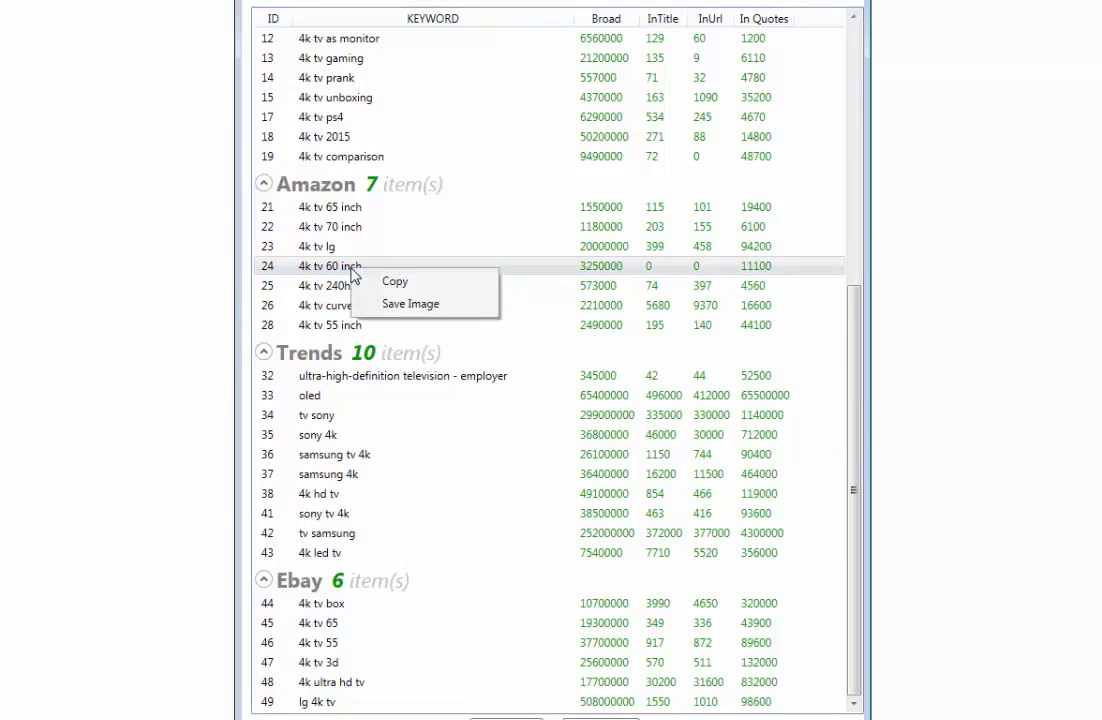
pyautogui.click(393, 282)
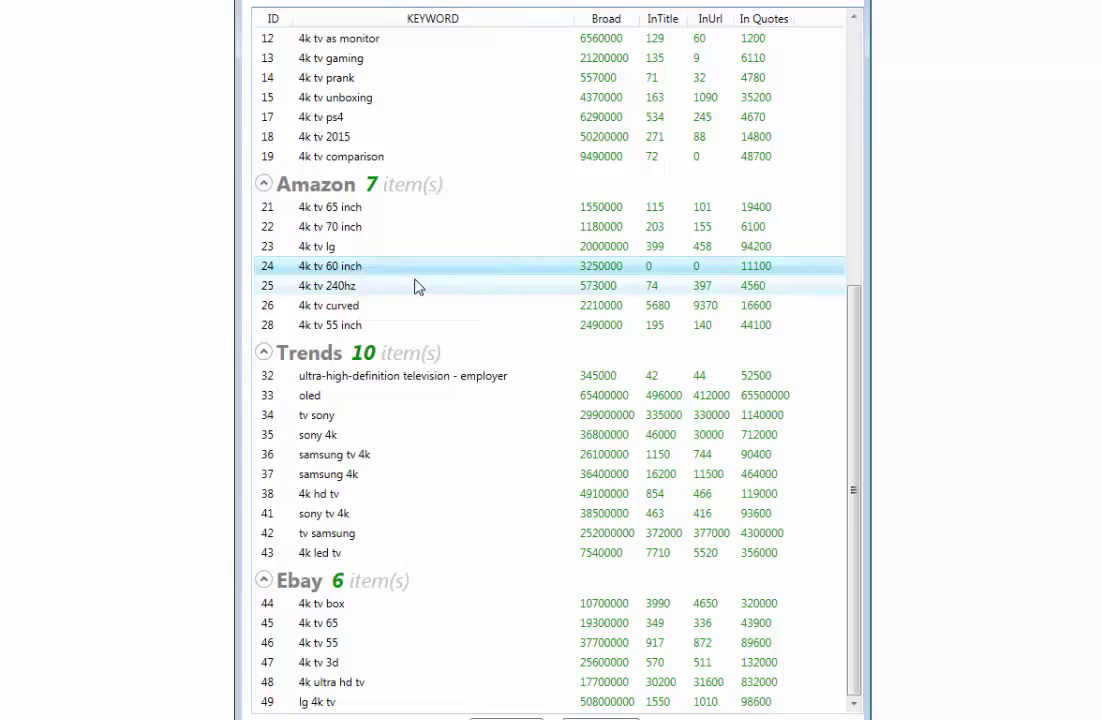
pyautogui.rightClick(350, 273)
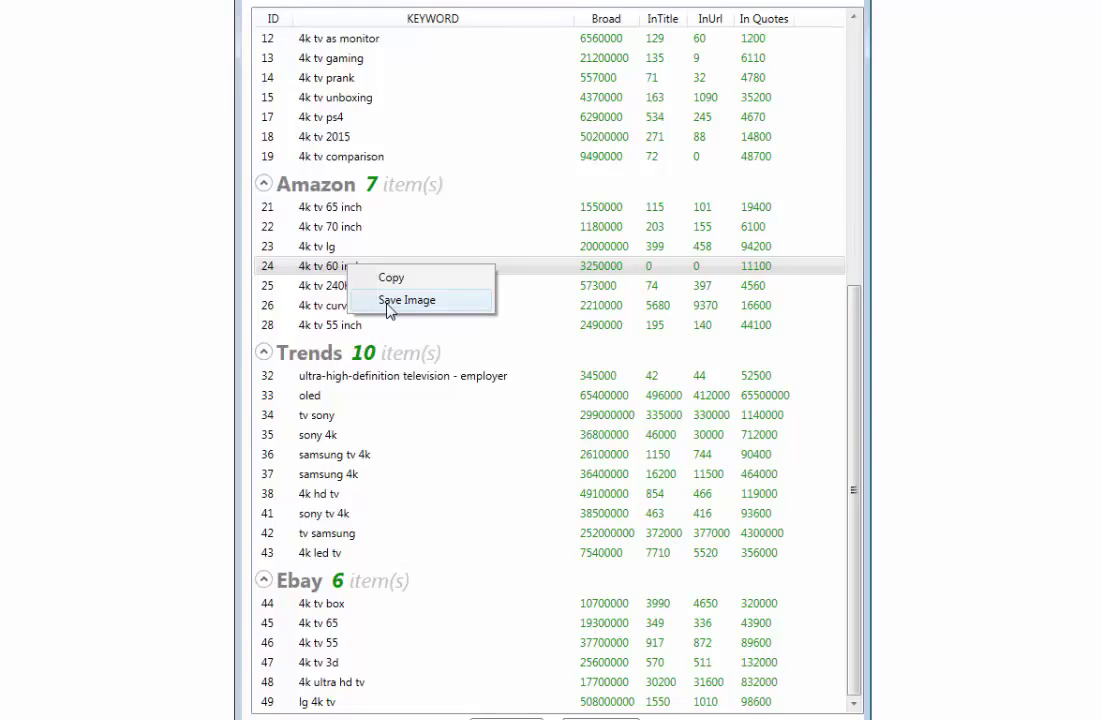
pyautogui.click(536, 440)
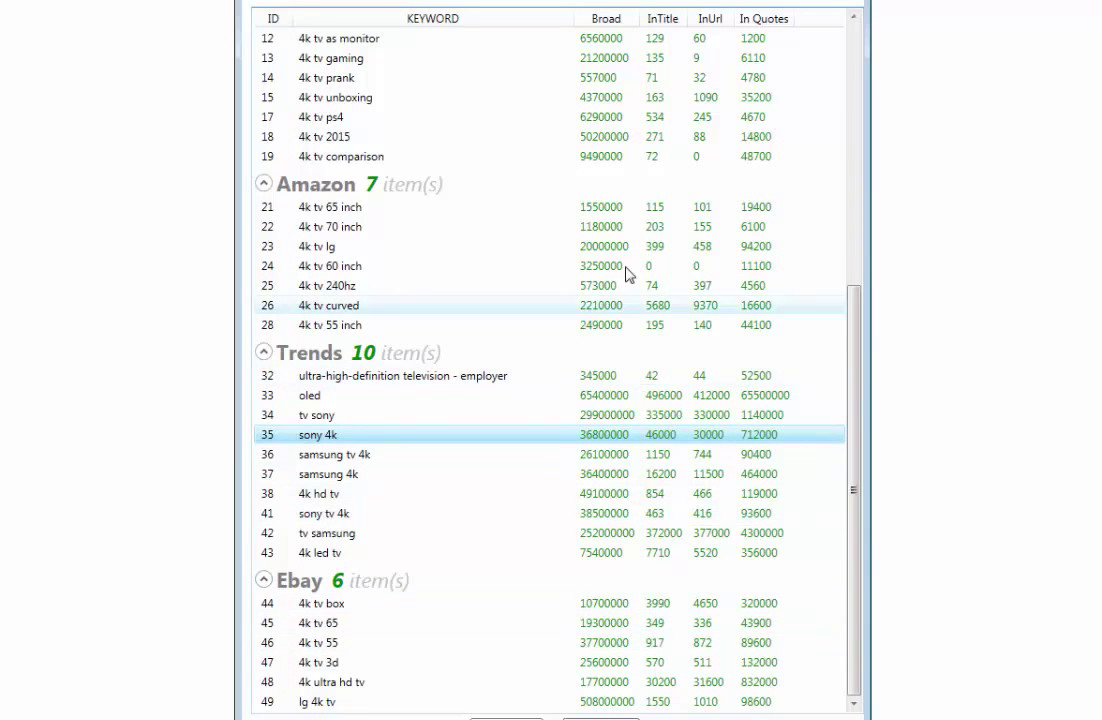
pyautogui.scroll(3, 630, 287)
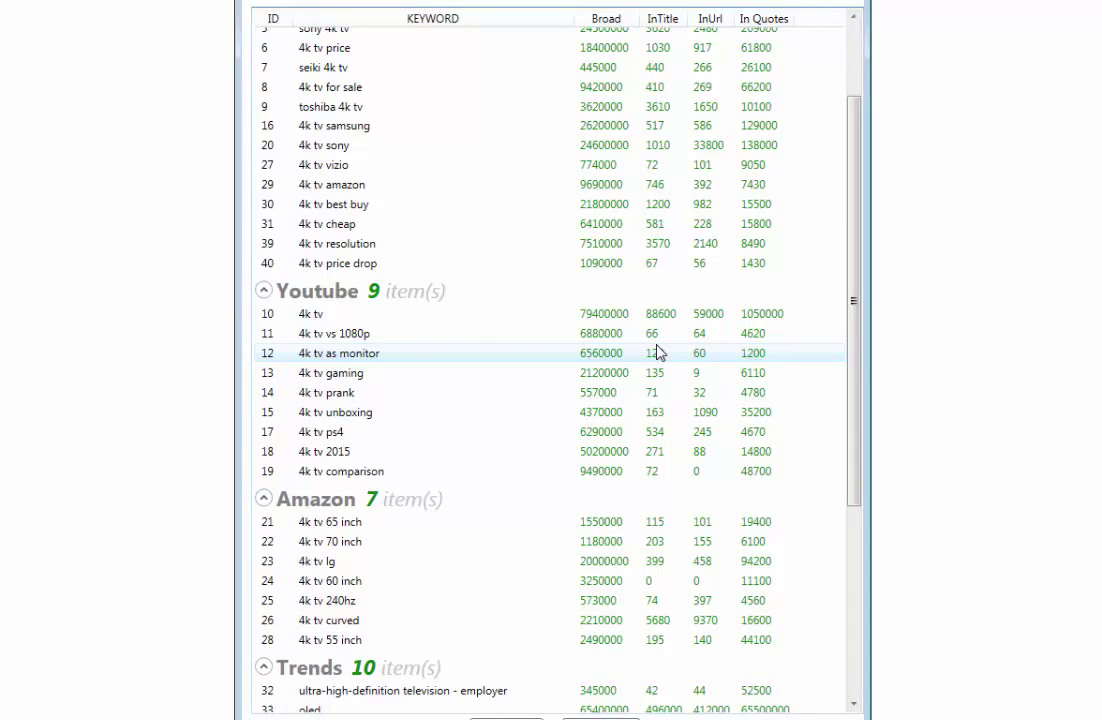
pyautogui.scroll(-5, 657, 352)
pyautogui.scroll(3, 657, 352)
pyautogui.scroll(4, 657, 352)
pyautogui.scroll(-7, 657, 352)
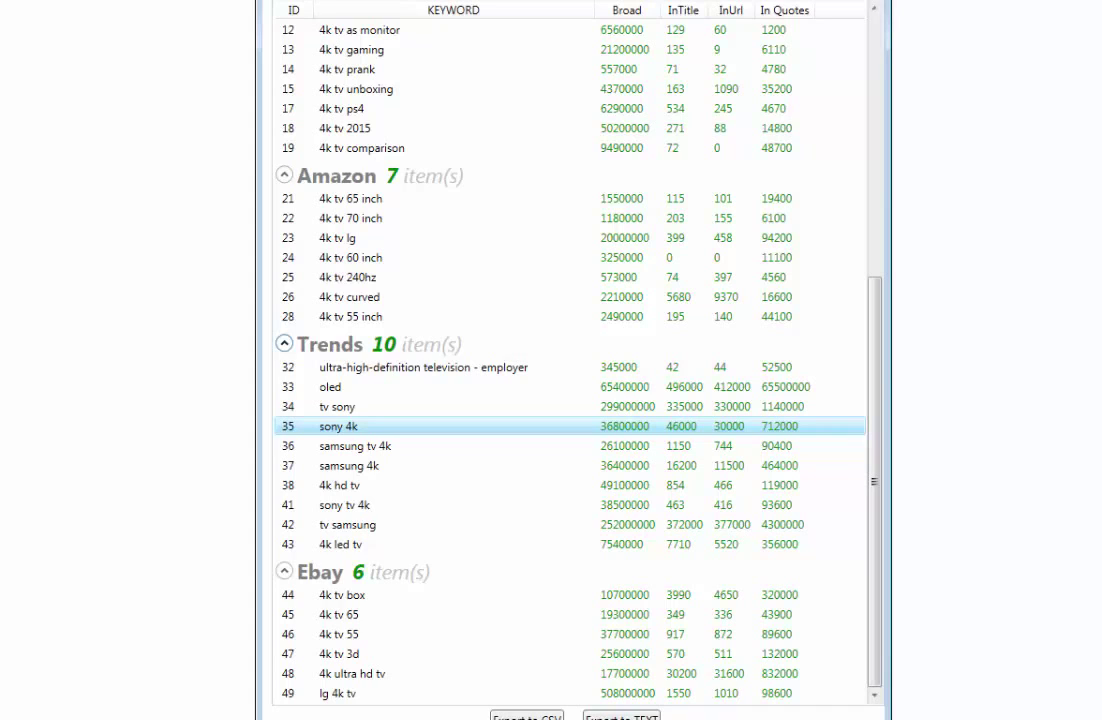
# Switch to Calculator showing 294 over the keyword table.
pyautogui.hotkey('alt', 'Tab')
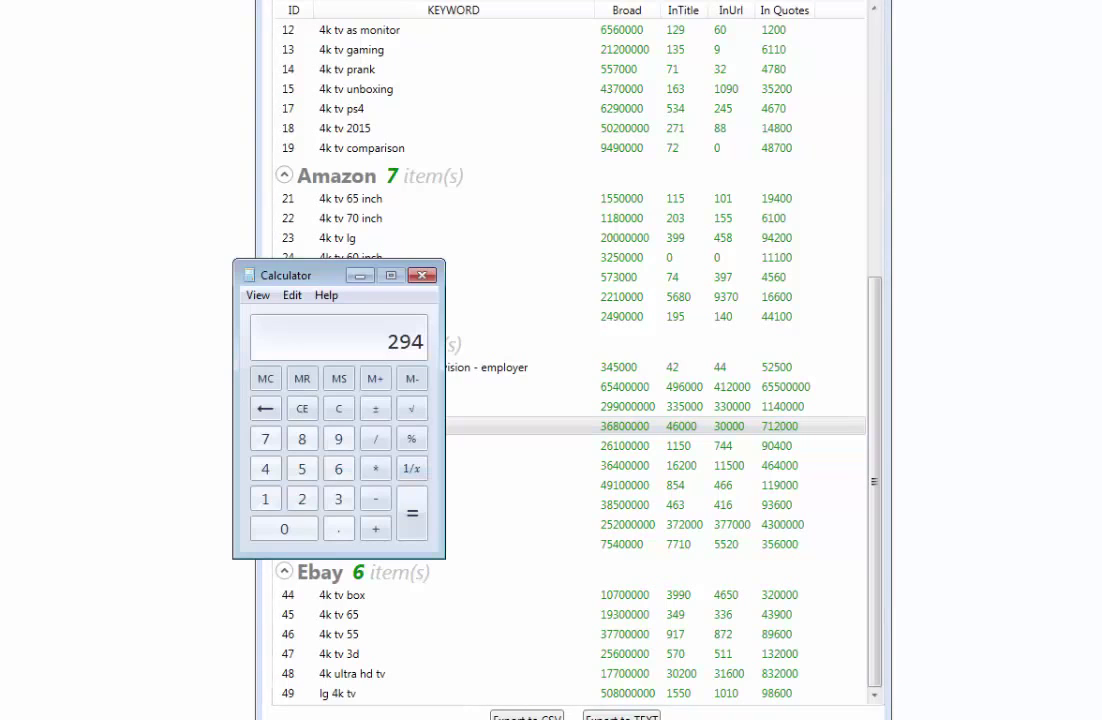